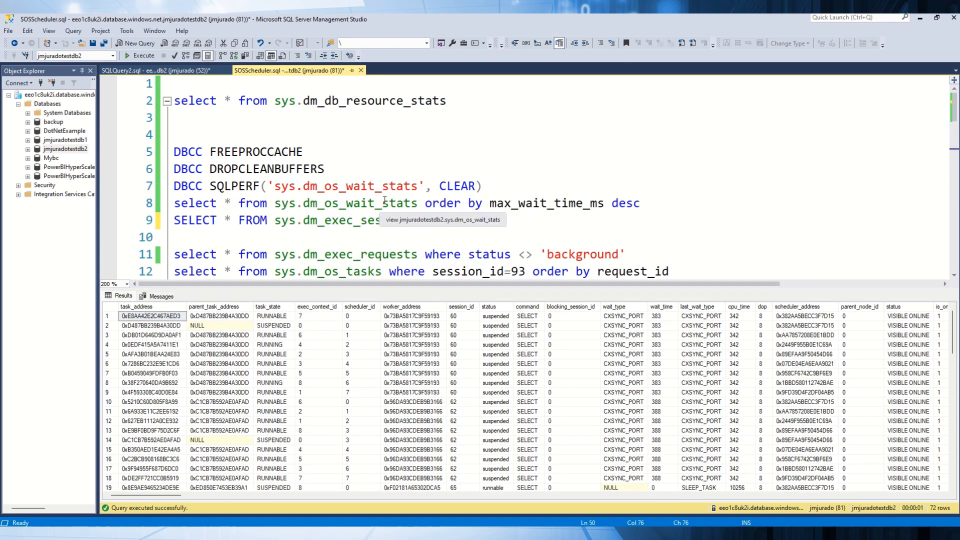
Step: Run the sys.dm_db_resource_stats query and the sys.dm_os_wait_stats query ordered by max_wait_time_ms descending
{"action": "left_click_drag", "start_coordinate": [458, 98], "coordinate": [109, 97]}
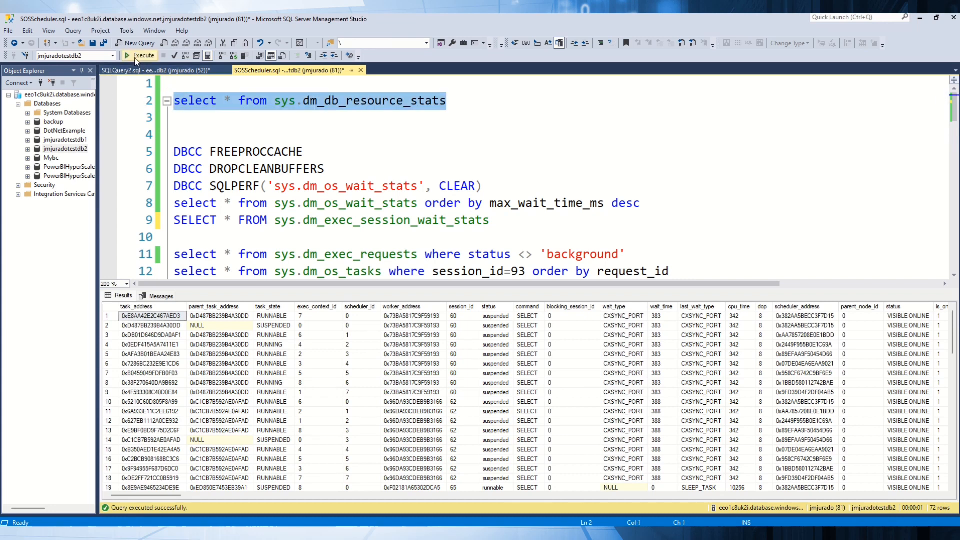
{"action": "left_click", "coordinate": [138, 56]}
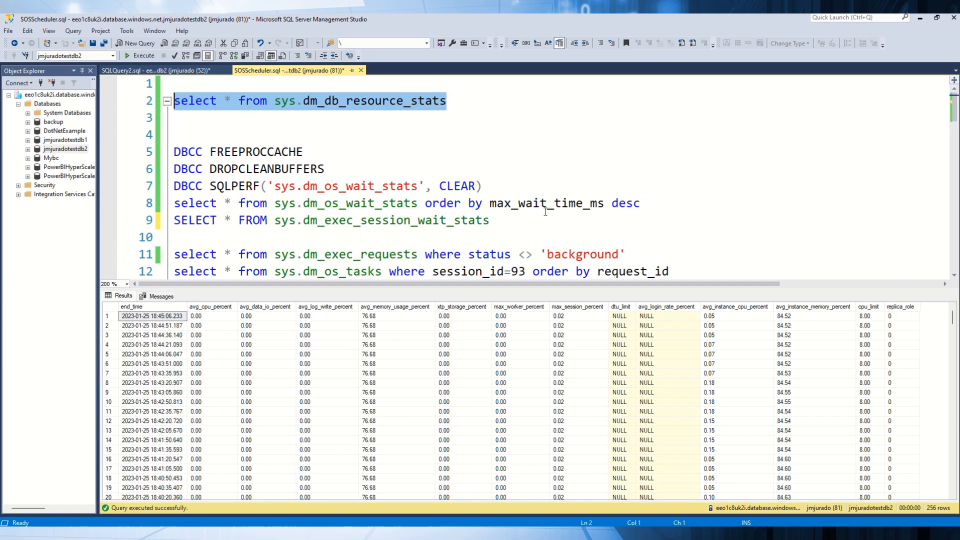
{"action": "left_click_drag", "start_coordinate": [657, 204], "coordinate": [171, 204]}
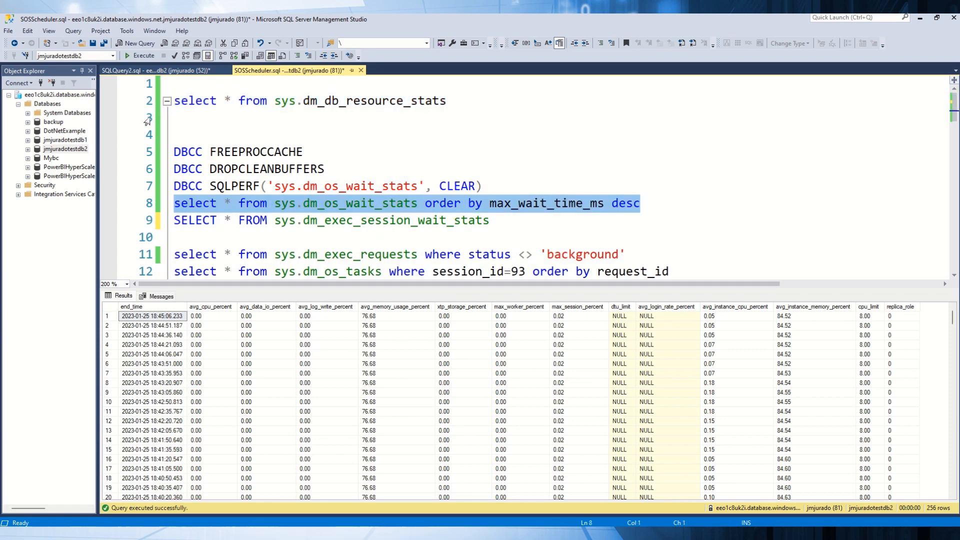
{"action": "left_click", "coordinate": [147, 56]}
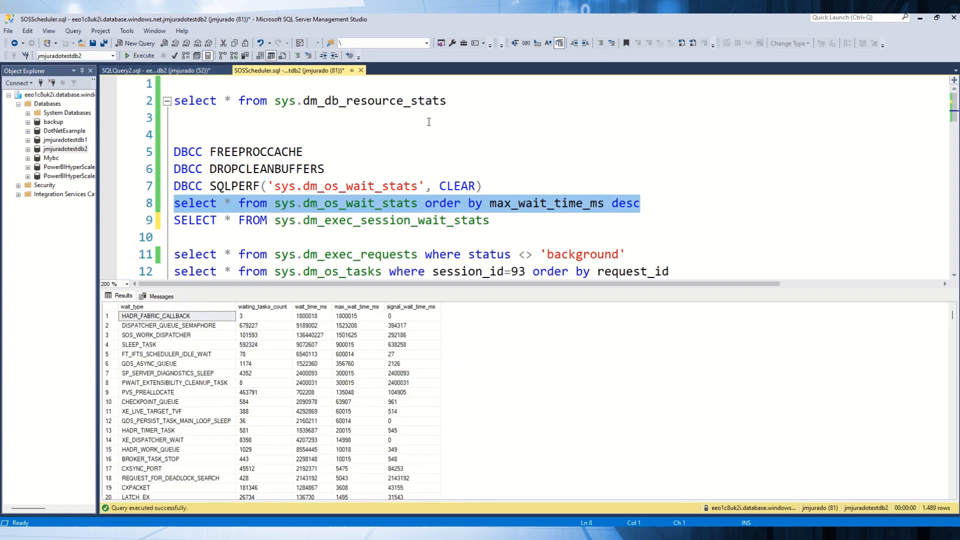
{"action": "left_click_drag", "start_coordinate": [455, 101], "coordinate": [179, 100]}
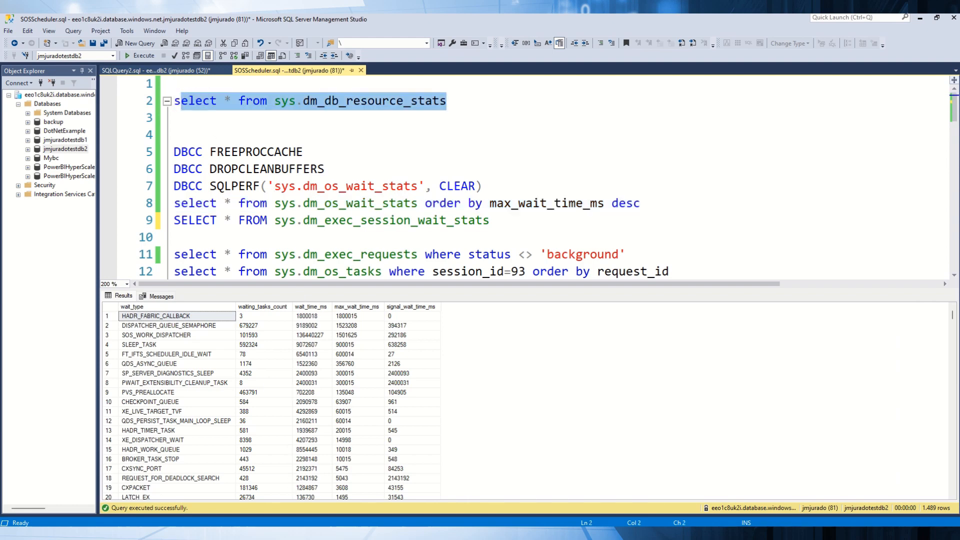
Step: Switch to PowerShell ISE and run DoneThreads.ps1 with 8 concurrent tasks, 100 processes and the Random scenario
{"action": "key", "text": "alt+Tab"}
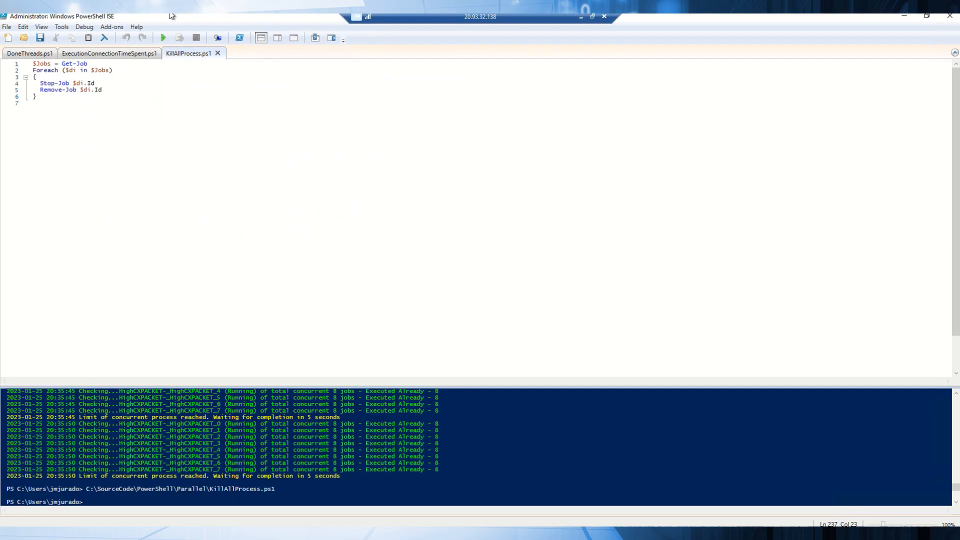
{"action": "left_click", "coordinate": [122, 55]}
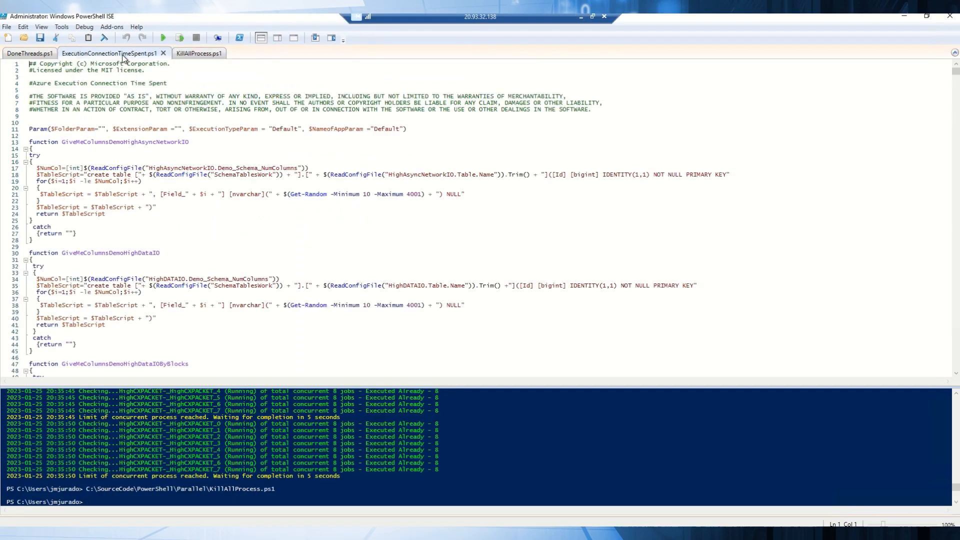
{"action": "left_click", "coordinate": [25, 54]}
{"action": "left_click", "coordinate": [163, 38]}
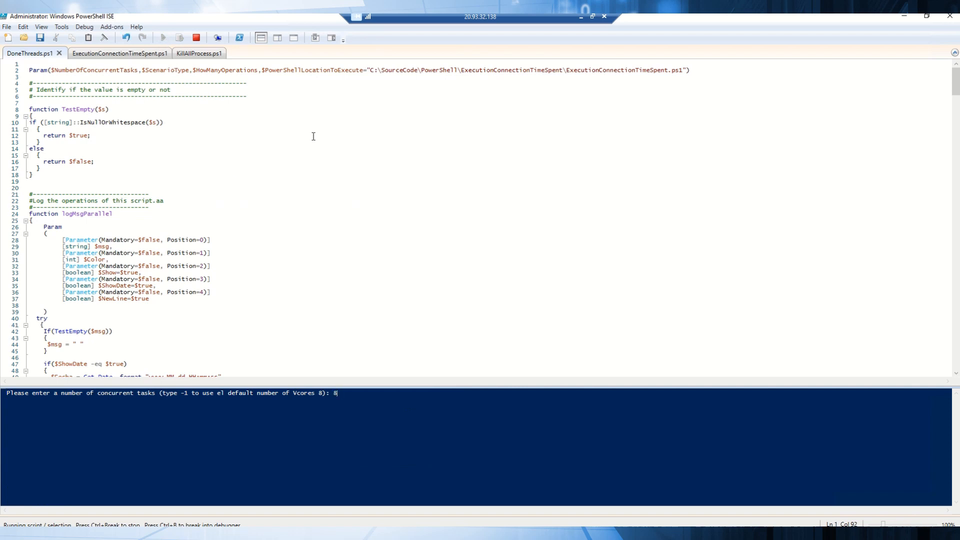
{"action": "key", "text": "Return"}
{"action": "type", "text": "100"}
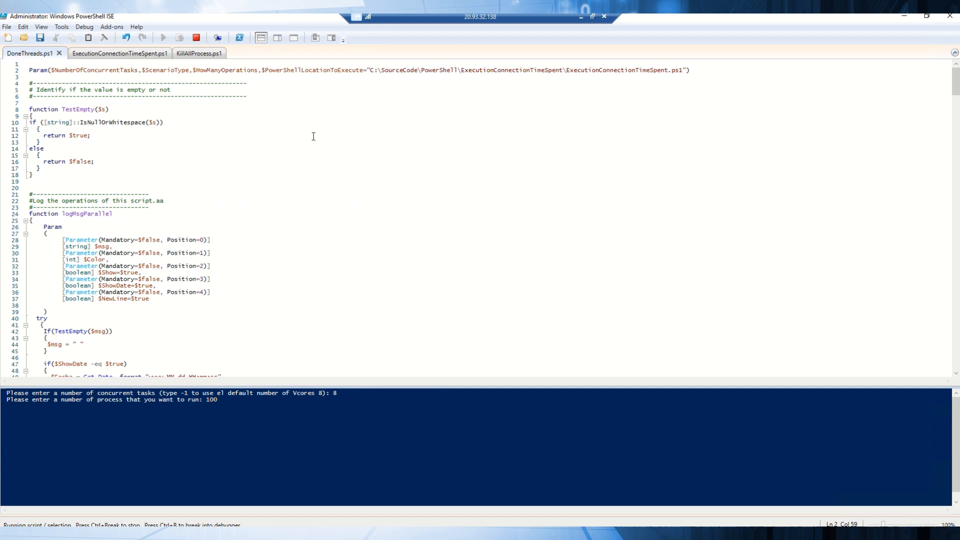
{"action": "key", "text": "Return"}
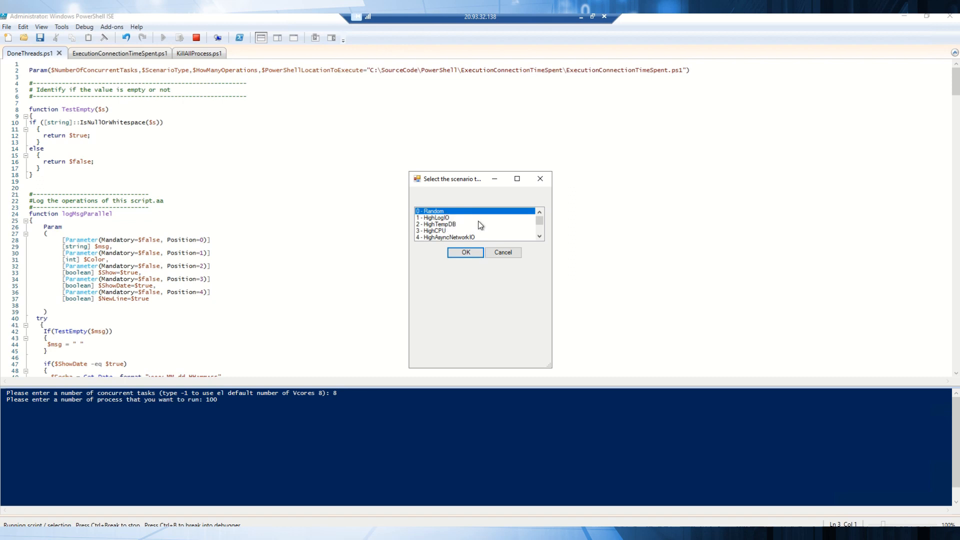
{"action": "left_click", "coordinate": [465, 254]}
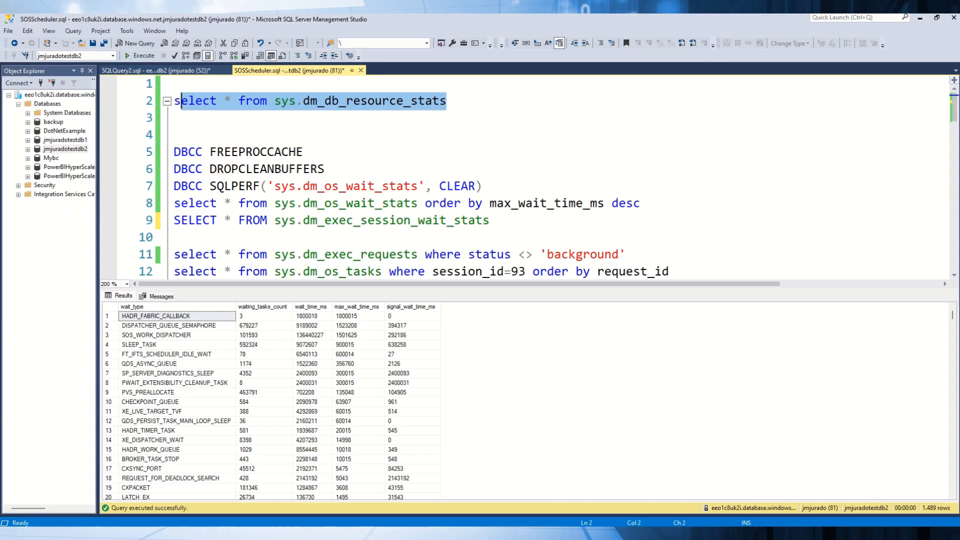
Step: Switch back to SQL Server Management Studio and repeatedly run the sys.dm_db_resource_stats query to monitor resource usage
{"action": "left_click", "coordinate": [488, 100]}
{"action": "key", "text": "shift+Home"}
{"action": "left_click", "coordinate": [140, 56]}
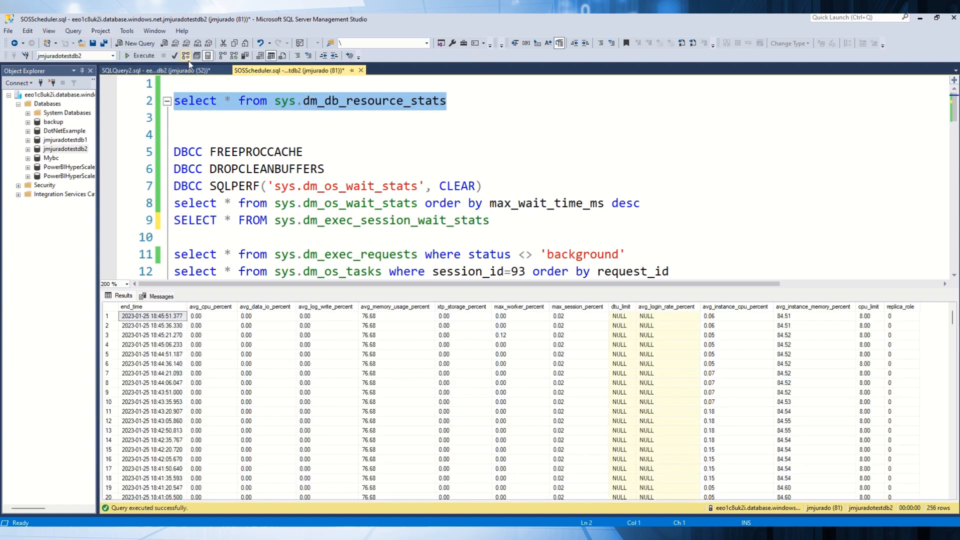
{"action": "left_click", "coordinate": [148, 59]}
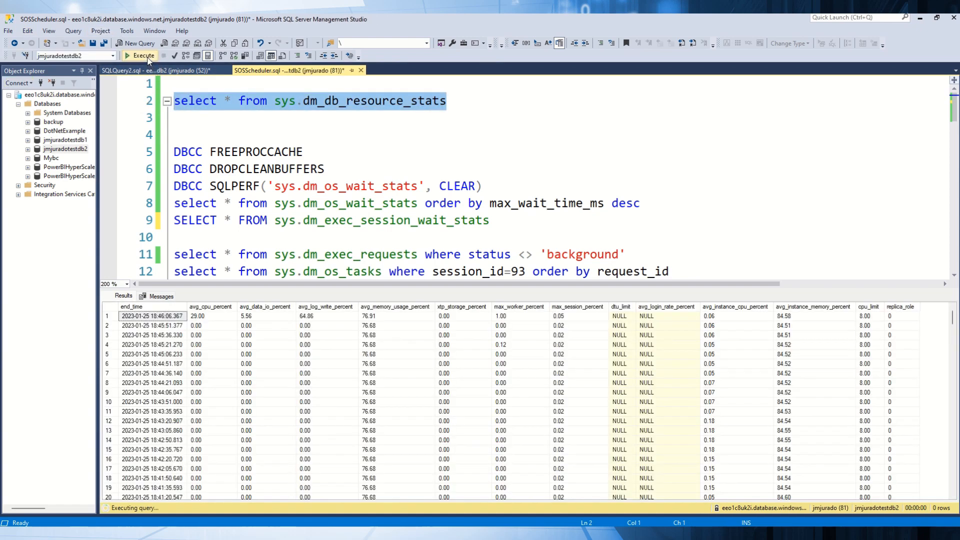
{"action": "left_click", "coordinate": [148, 59]}
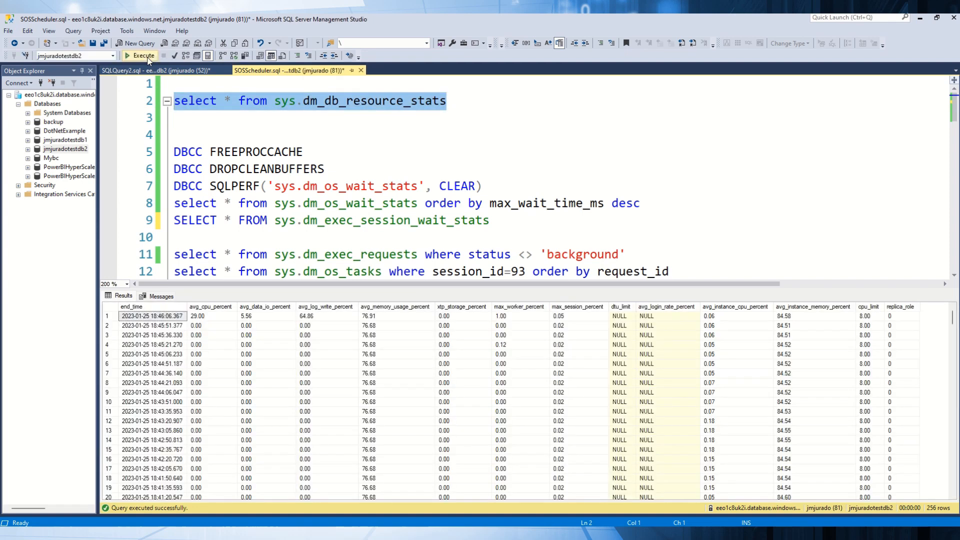
{"action": "left_click", "coordinate": [148, 59]}
{"action": "left_click", "coordinate": [147, 58]}
{"action": "left_click", "coordinate": [146, 57]}
{"action": "left_click", "coordinate": [146, 58]}
{"action": "left_click", "coordinate": [147, 57]}
{"action": "left_click", "coordinate": [144, 57]}
{"action": "left_click", "coordinate": [143, 54]}
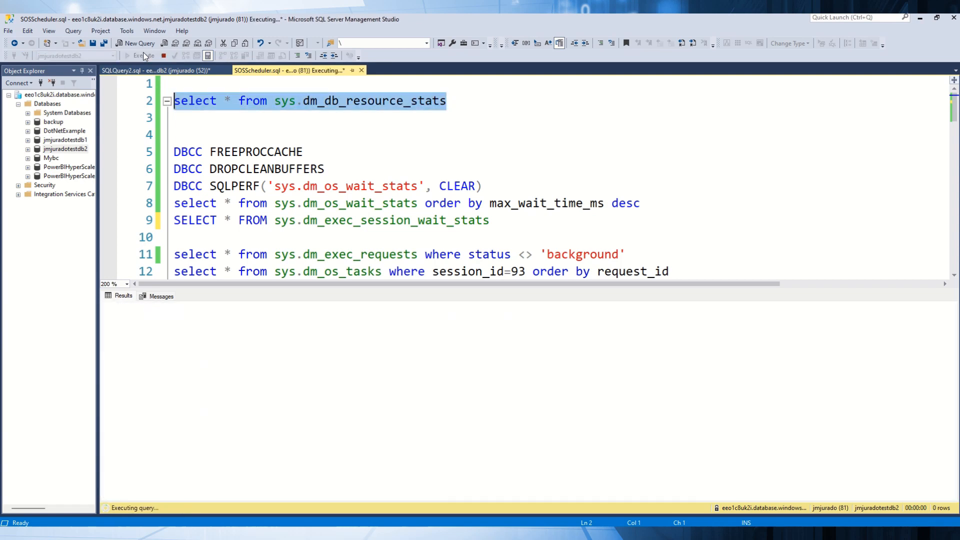
{"action": "left_click", "coordinate": [144, 56]}
{"action": "left_click", "coordinate": [144, 56]}
{"action": "left_click", "coordinate": [144, 56]}
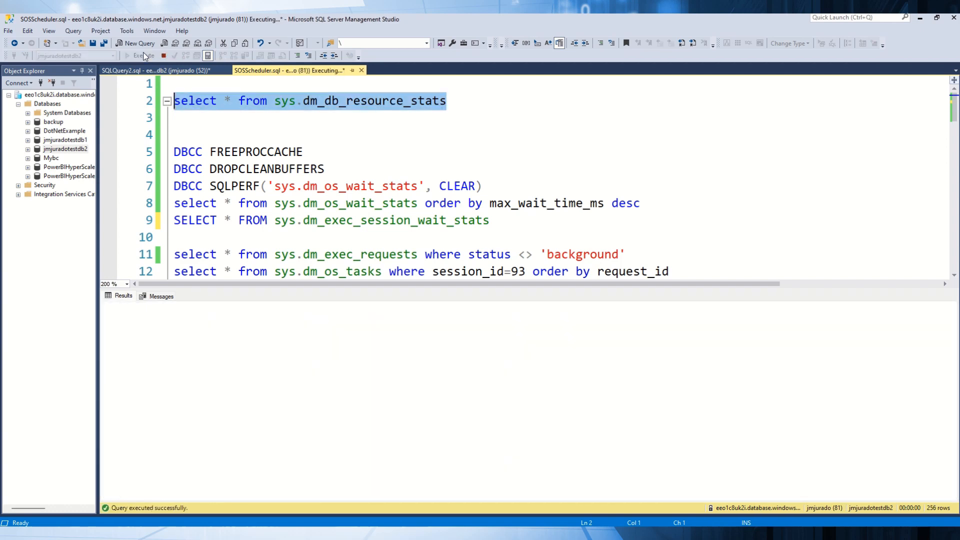
{"action": "left_click", "coordinate": [144, 56]}
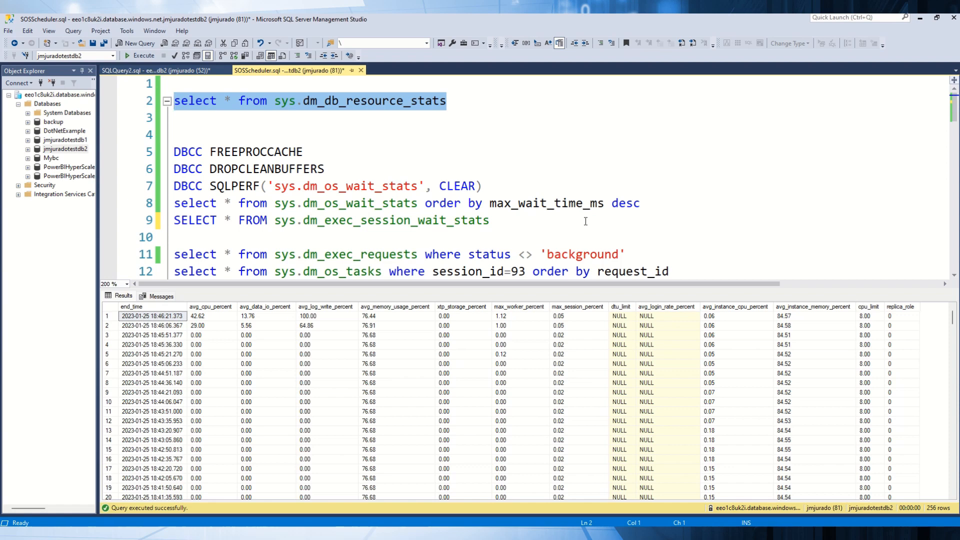
Step: Run only the sys.dm_os_wait_stats query ordered by max_wait_time_ms descending while the workload is active
{"action": "left_click", "coordinate": [649, 203]}
{"action": "key", "text": "shift+Home"}
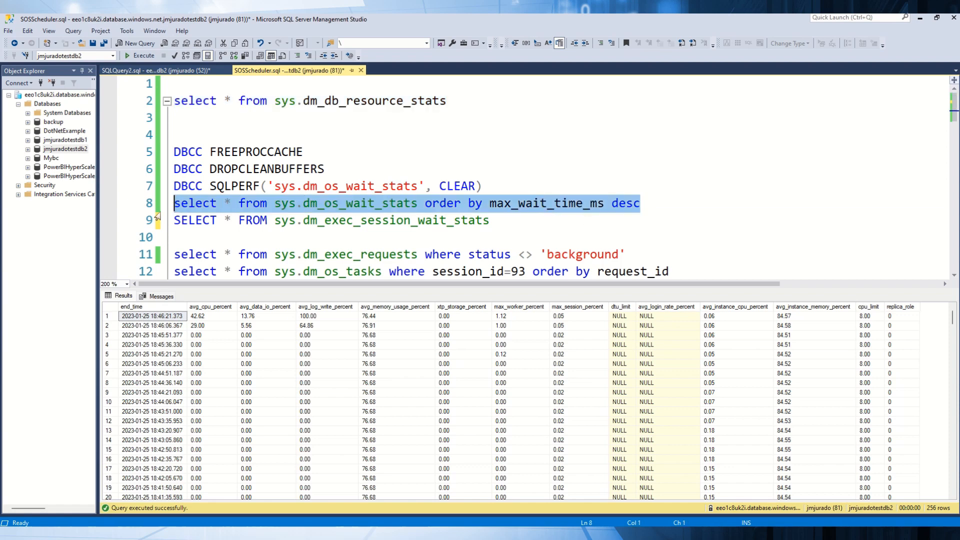
{"action": "left_click", "coordinate": [139, 59]}
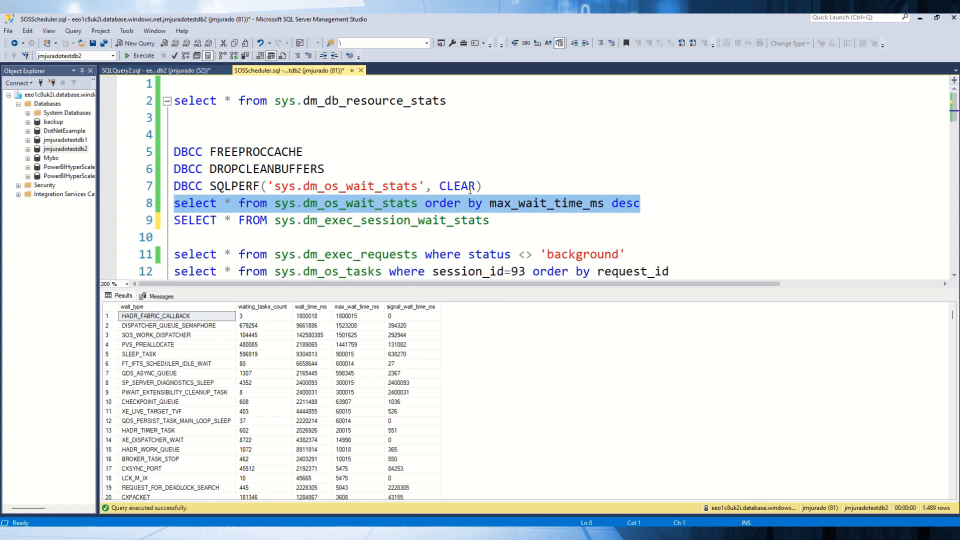
Step: Clear the sys.dm_os_wait_stats counters with the DBCC SQLPERF statement and rerun the query on those wait statistics
{"action": "left_click_drag", "start_coordinate": [488, 188], "coordinate": [172, 187]}
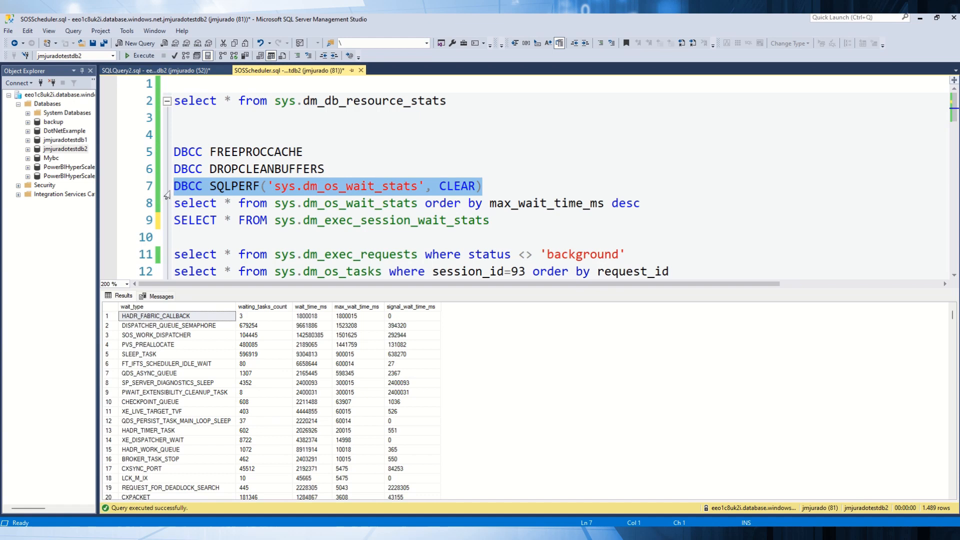
{"action": "key", "text": "F5"}
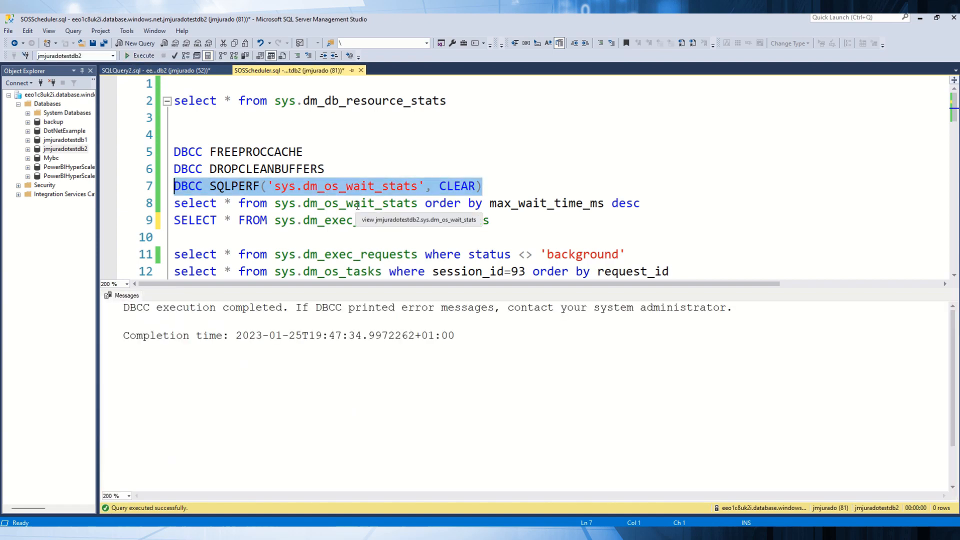
{"action": "left_click_drag", "start_coordinate": [524, 223], "coordinate": [174, 221]}
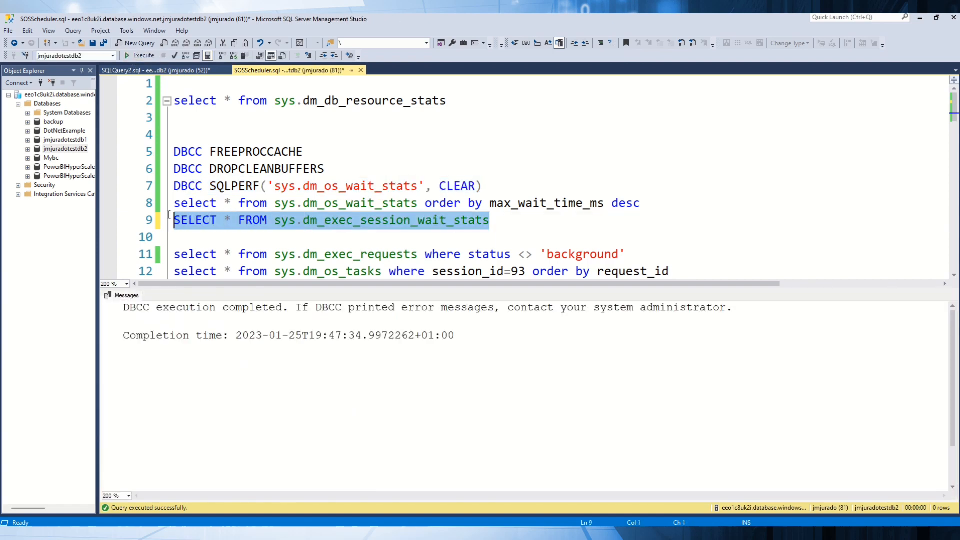
{"action": "left_click_drag", "start_coordinate": [647, 203], "coordinate": [173, 203]}
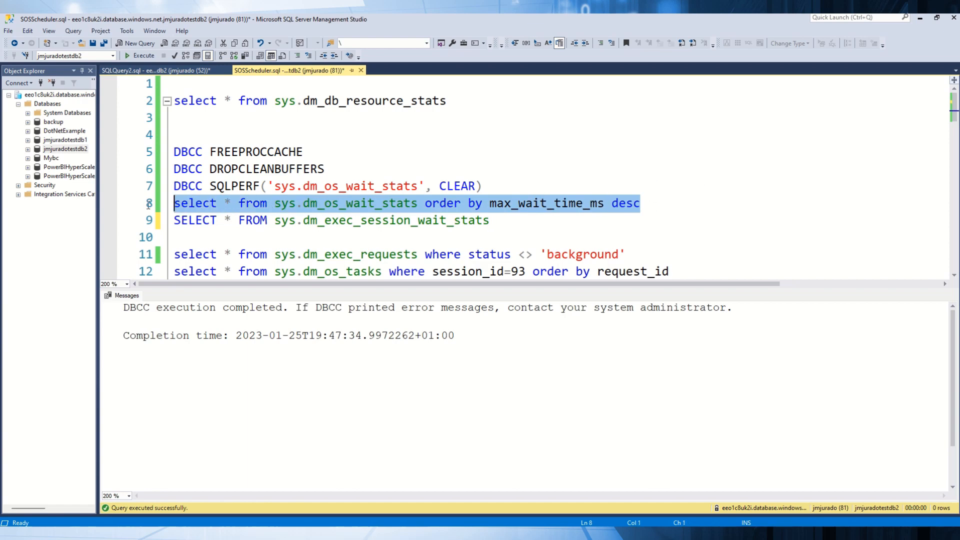
{"action": "left_click", "coordinate": [145, 57]}
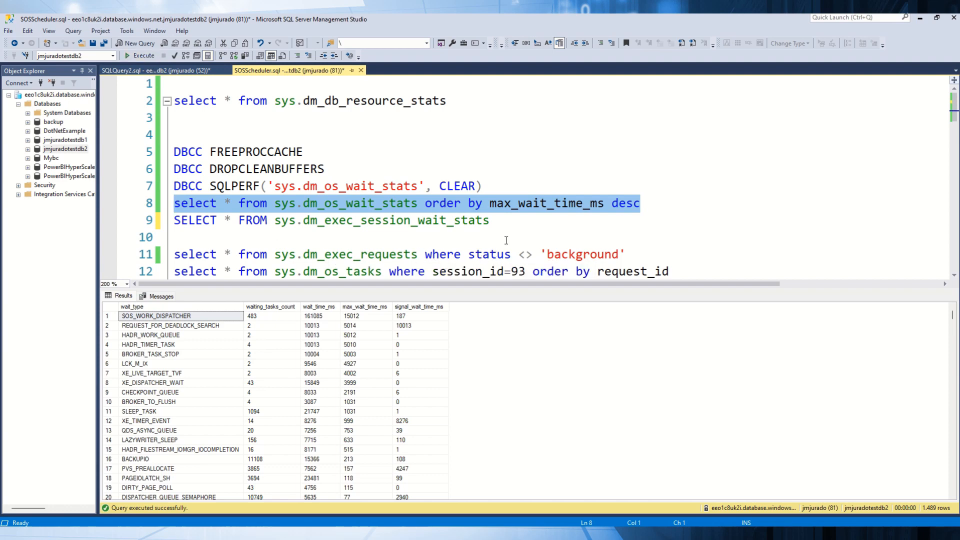
Step: Run the SELECT query on sys.dm_exec_session_wait_stats to list the waits per session
{"action": "left_click", "coordinate": [523, 224]}
{"action": "left_click_drag", "start_coordinate": [522, 224], "coordinate": [169, 224]}
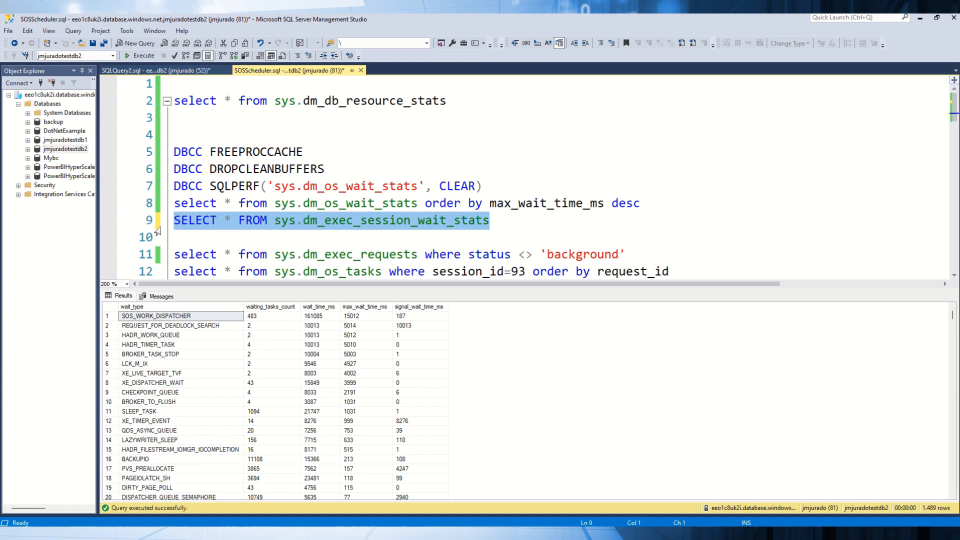
{"action": "left_click", "coordinate": [142, 55]}
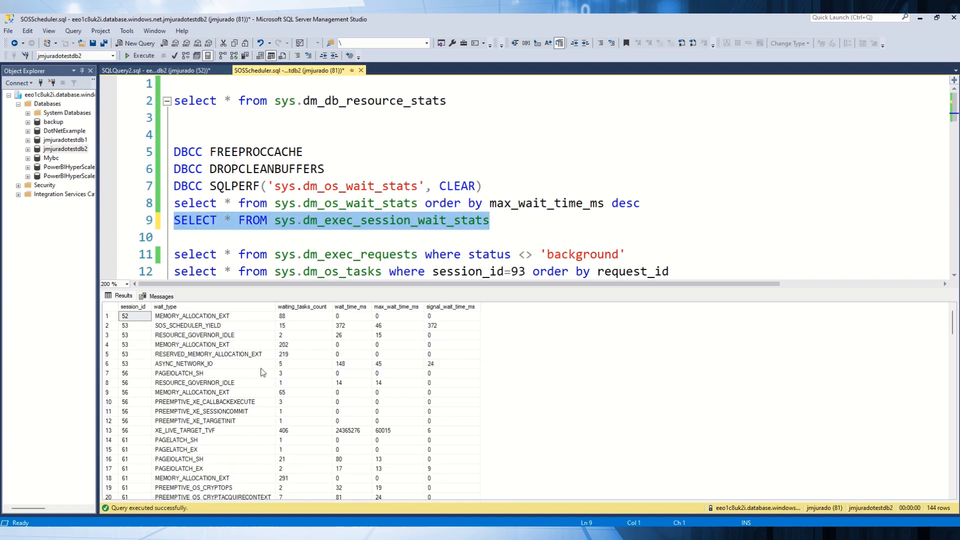
Step: Examine the wait types and wait times of individual sessions in the results, including sessions 53, 61 and 78
{"action": "left_click", "coordinate": [140, 365]}
{"action": "left_click_drag", "start_coordinate": [142, 369], "coordinate": [463, 307]}
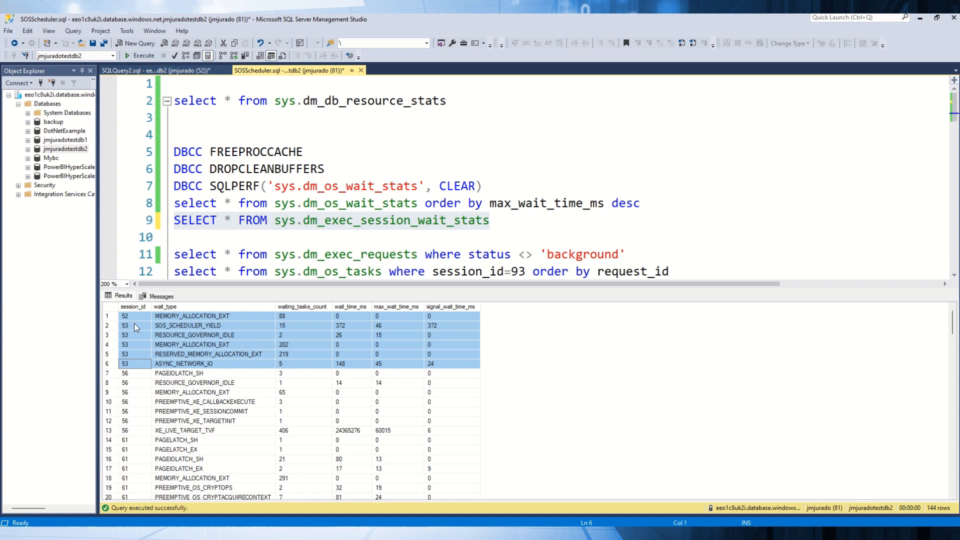
{"action": "left_click", "coordinate": [139, 346]}
{"action": "left_click_drag", "start_coordinate": [142, 327], "coordinate": [438, 368]}
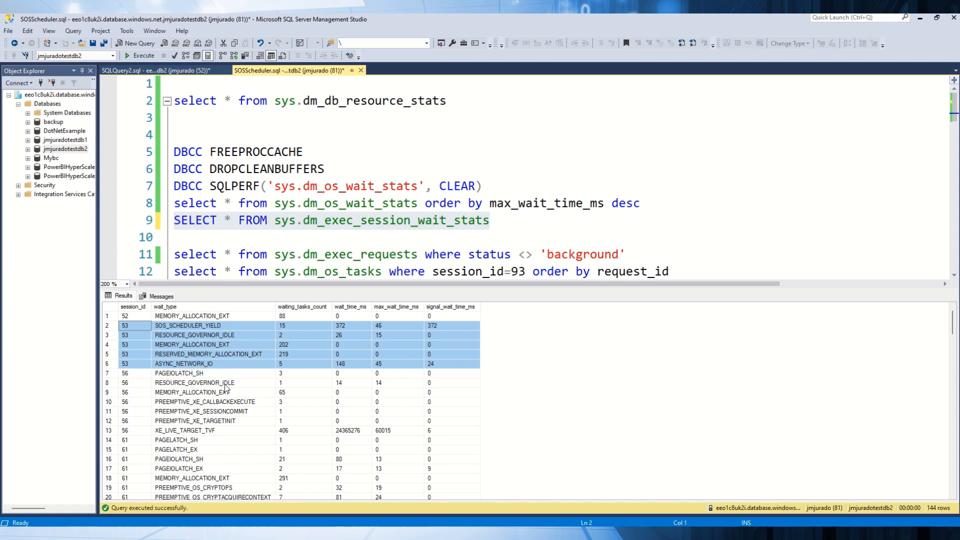
{"action": "scroll", "coordinate": [225, 402], "scroll_direction": "down", "scroll_amount": 2}
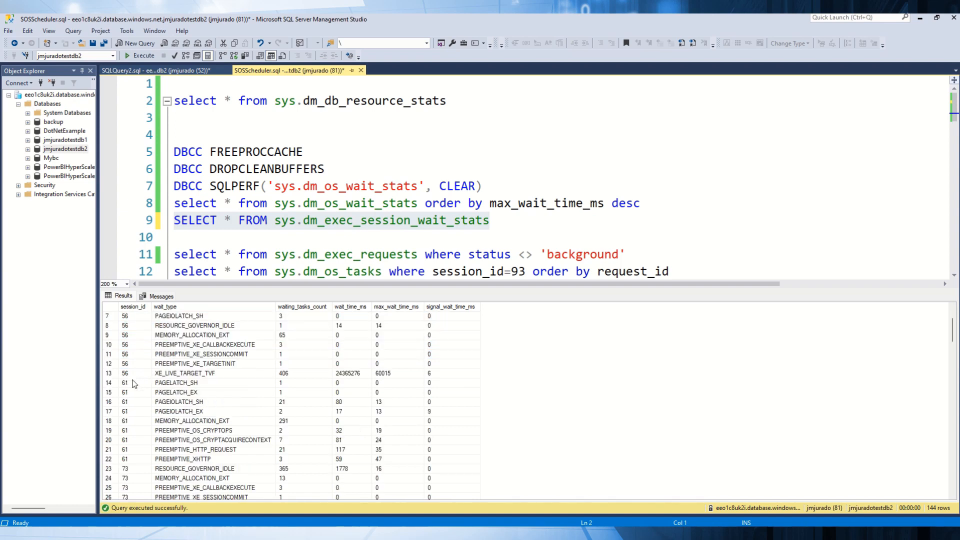
{"action": "left_click_drag", "start_coordinate": [131, 384], "coordinate": [428, 422]}
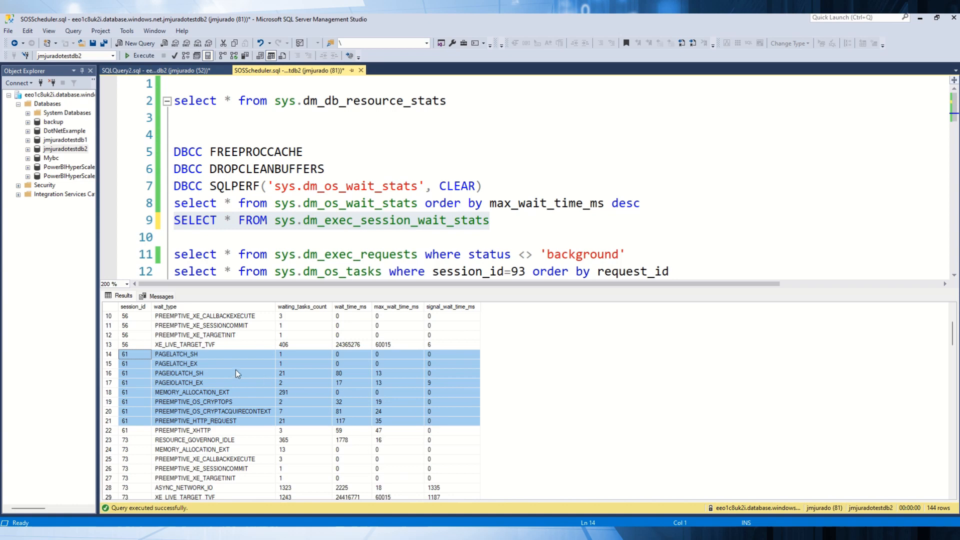
{"action": "scroll", "coordinate": [240, 378], "scroll_direction": "down", "scroll_amount": 2}
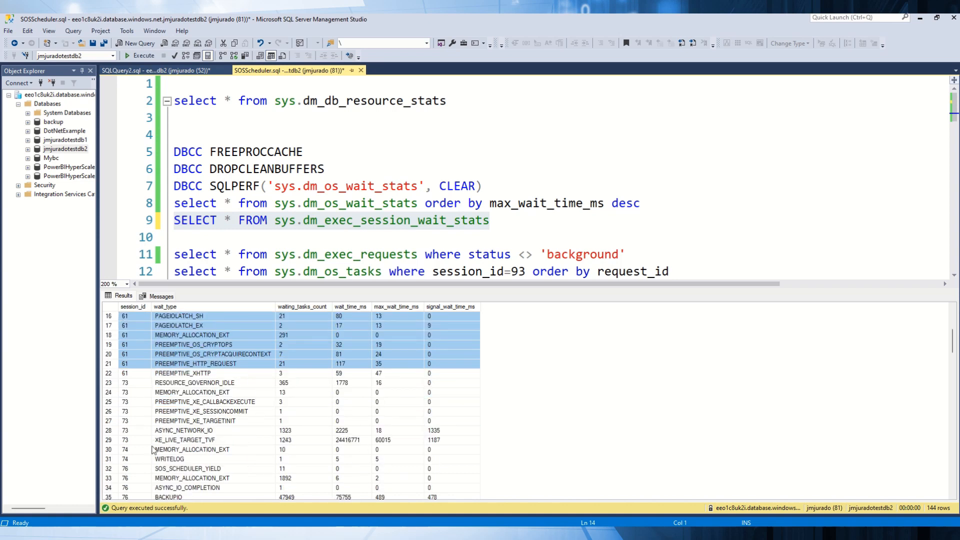
{"action": "scroll", "coordinate": [238, 431], "scroll_direction": "down", "scroll_amount": 5}
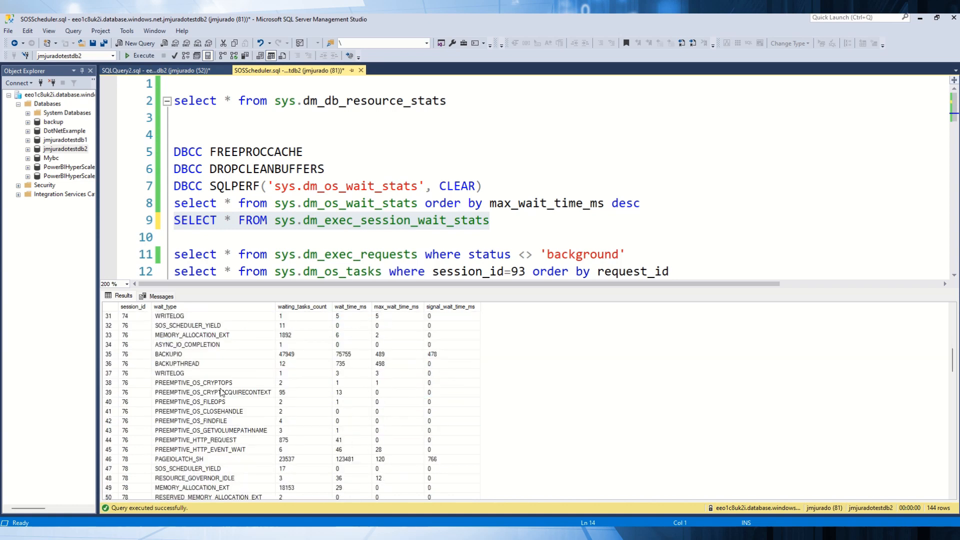
{"action": "scroll", "coordinate": [195, 380], "scroll_direction": "down", "scroll_amount": 3}
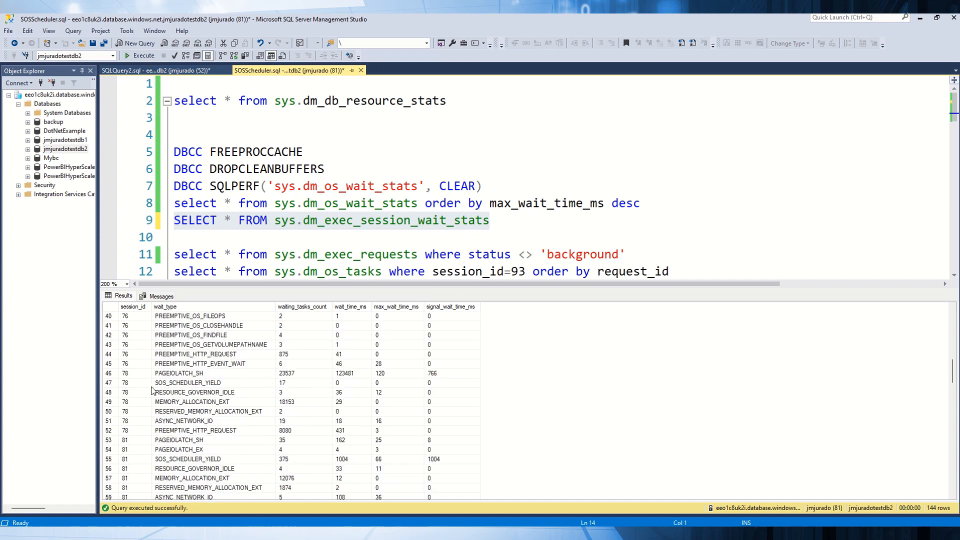
{"action": "left_click", "coordinate": [131, 377]}
{"action": "left_click_drag", "start_coordinate": [132, 377], "coordinate": [455, 431]}
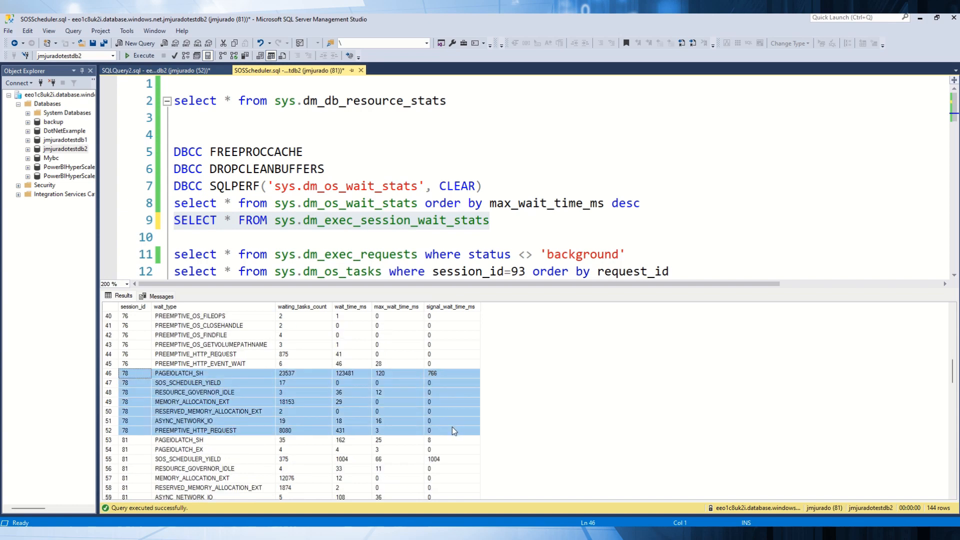
{"action": "scroll", "coordinate": [395, 399], "scroll_direction": "down", "scroll_amount": 4}
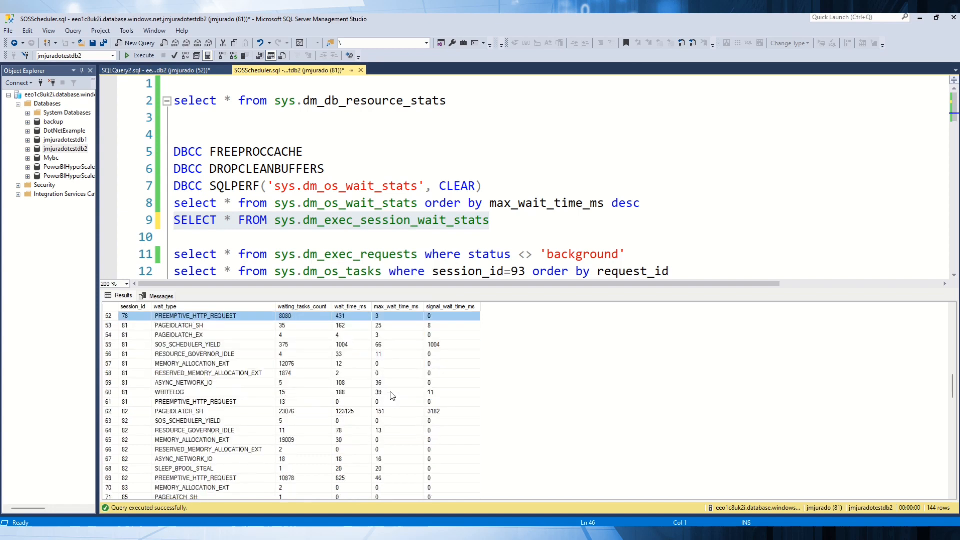
{"action": "scroll", "coordinate": [295, 405], "scroll_direction": "up", "scroll_amount": 6}
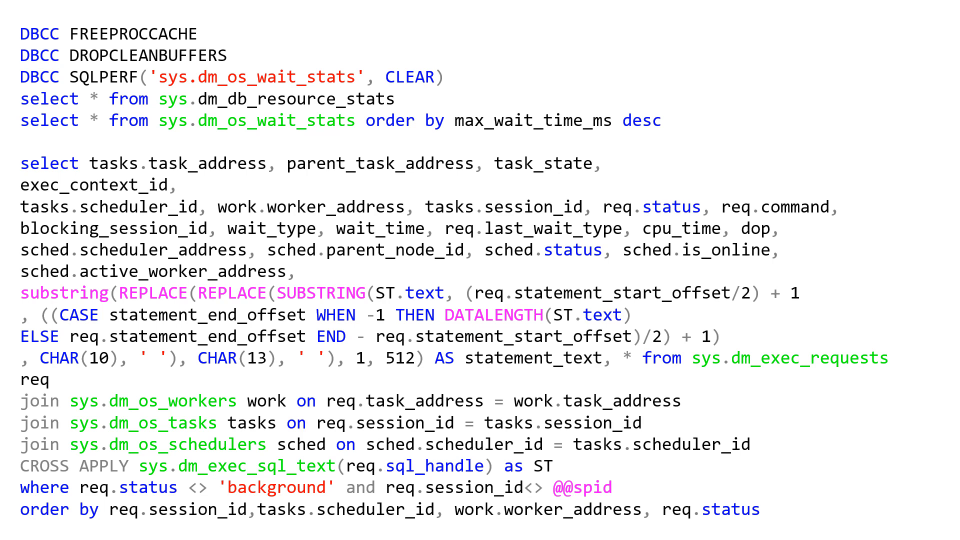
{"action": "key", "text": "Right"}
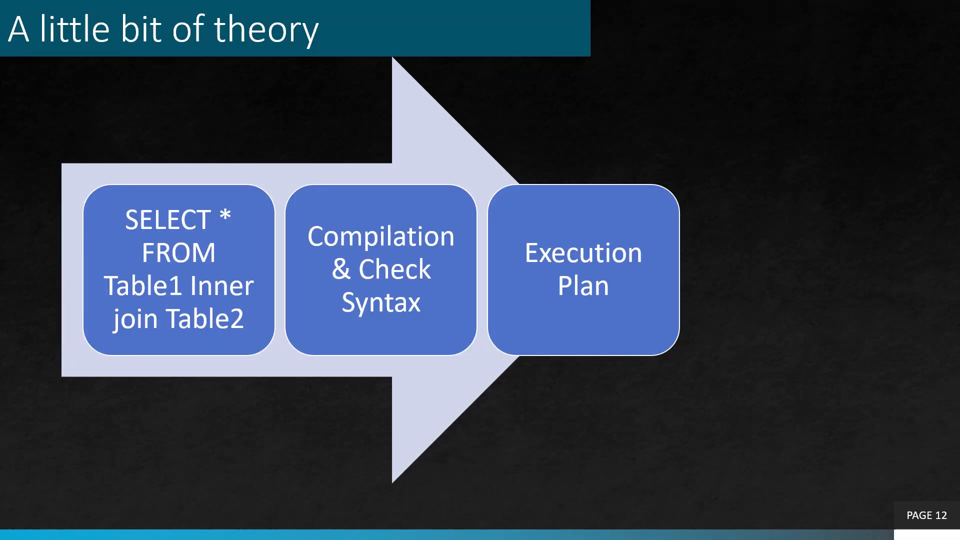